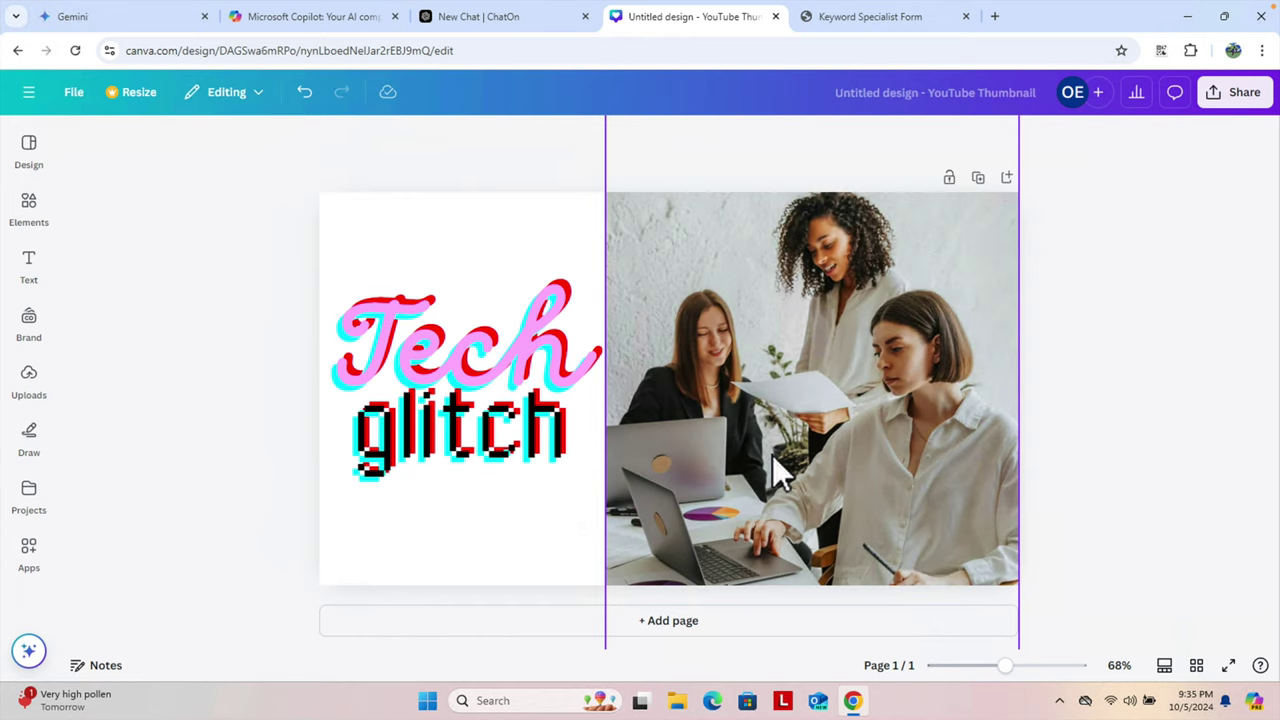
Step: Open the office photo's Edit panel, dismiss the Background Remover promo, and scroll down to its effects
{"action": "left_click", "coordinate": [891, 414]}
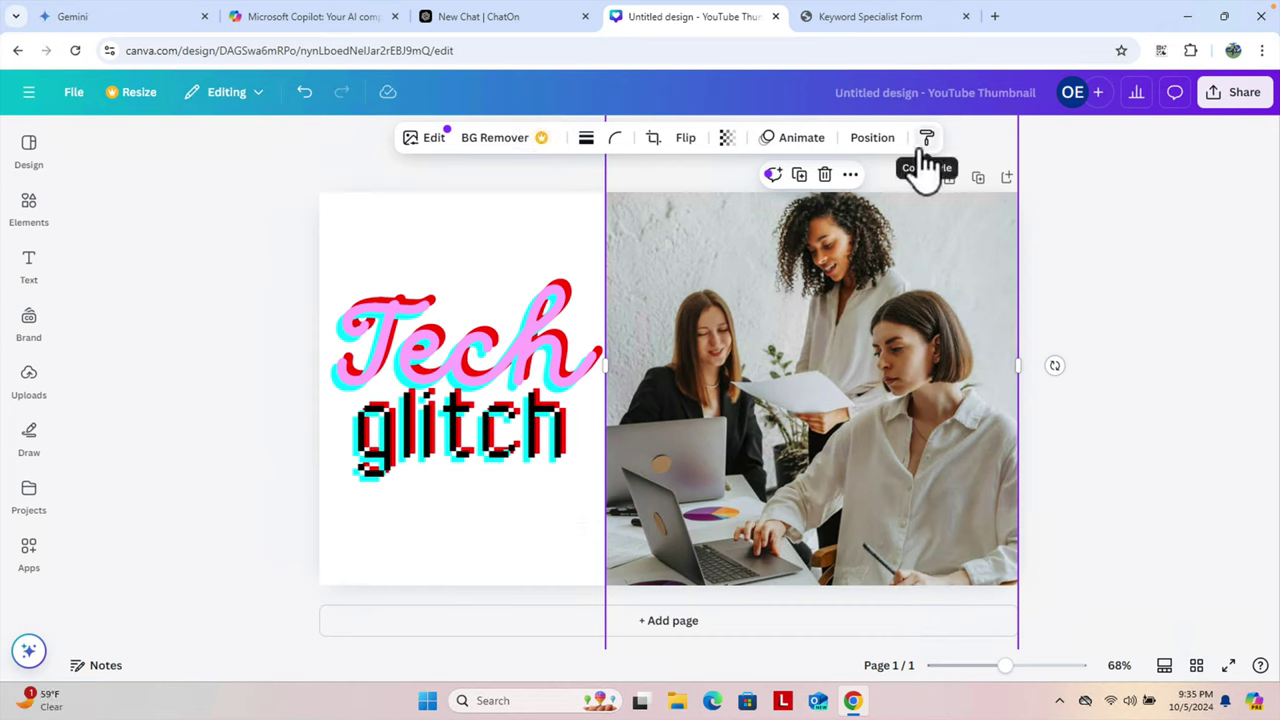
{"action": "left_click", "coordinate": [433, 140]}
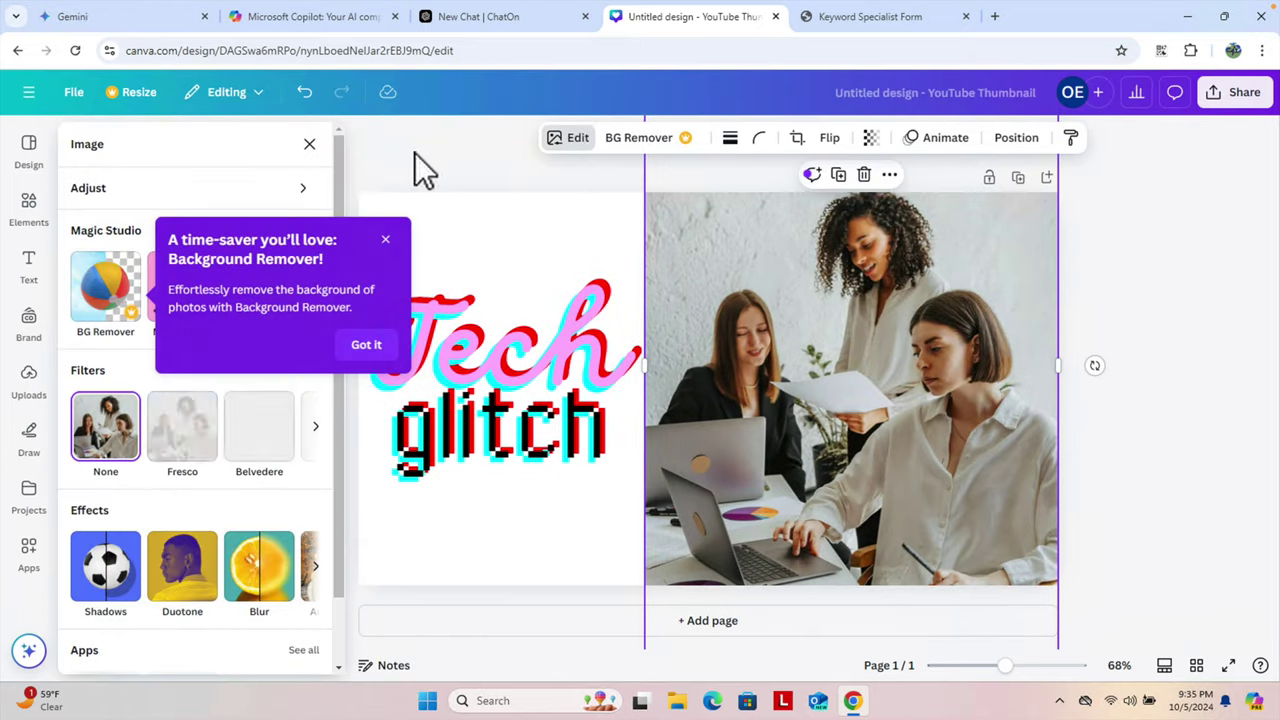
{"action": "left_click", "coordinate": [386, 244]}
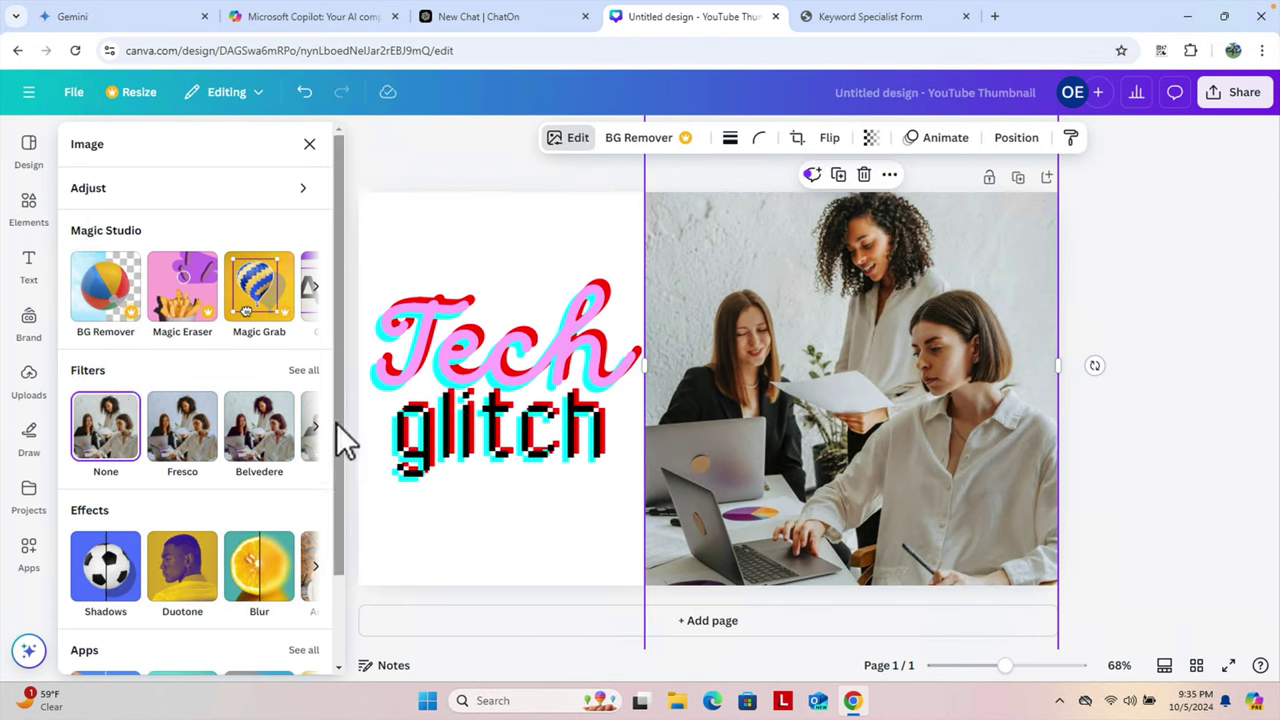
{"action": "left_click_drag", "start_coordinate": [336, 432], "coordinate": [328, 512]}
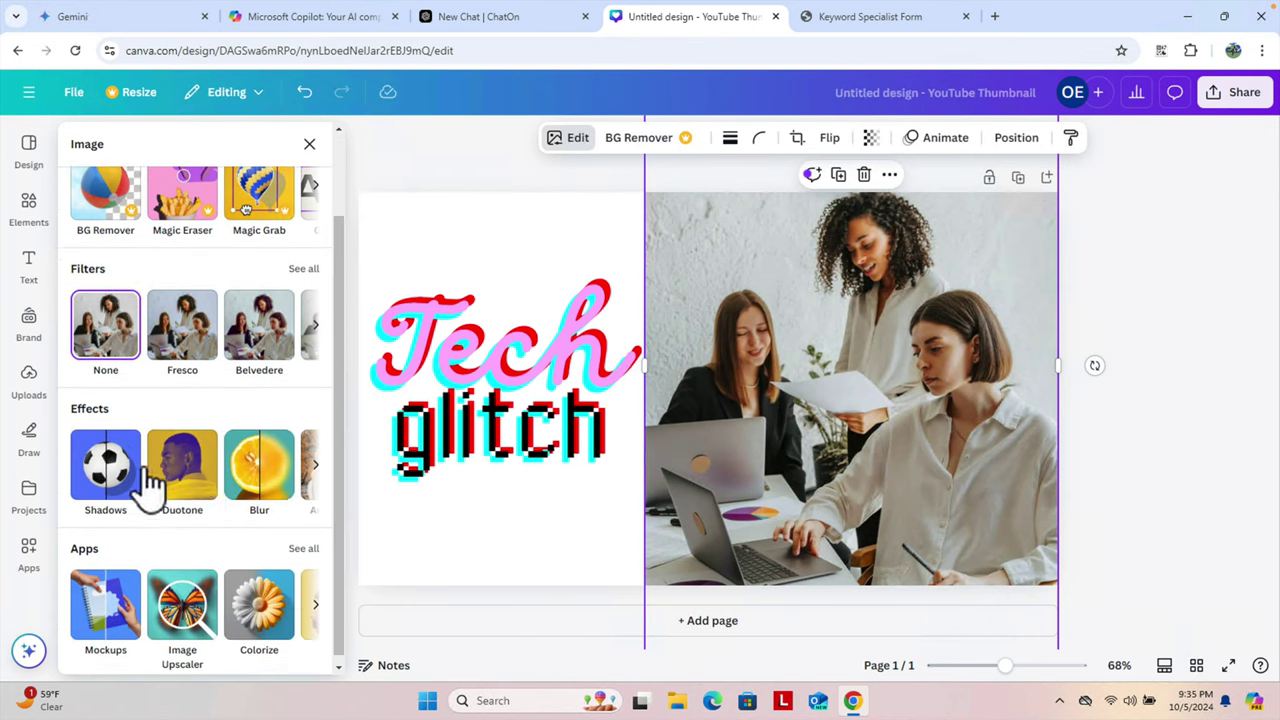
Step: Apply the Blur effect in Brush mode with intensity 13 and brush size 30
{"action": "left_click", "coordinate": [265, 478]}
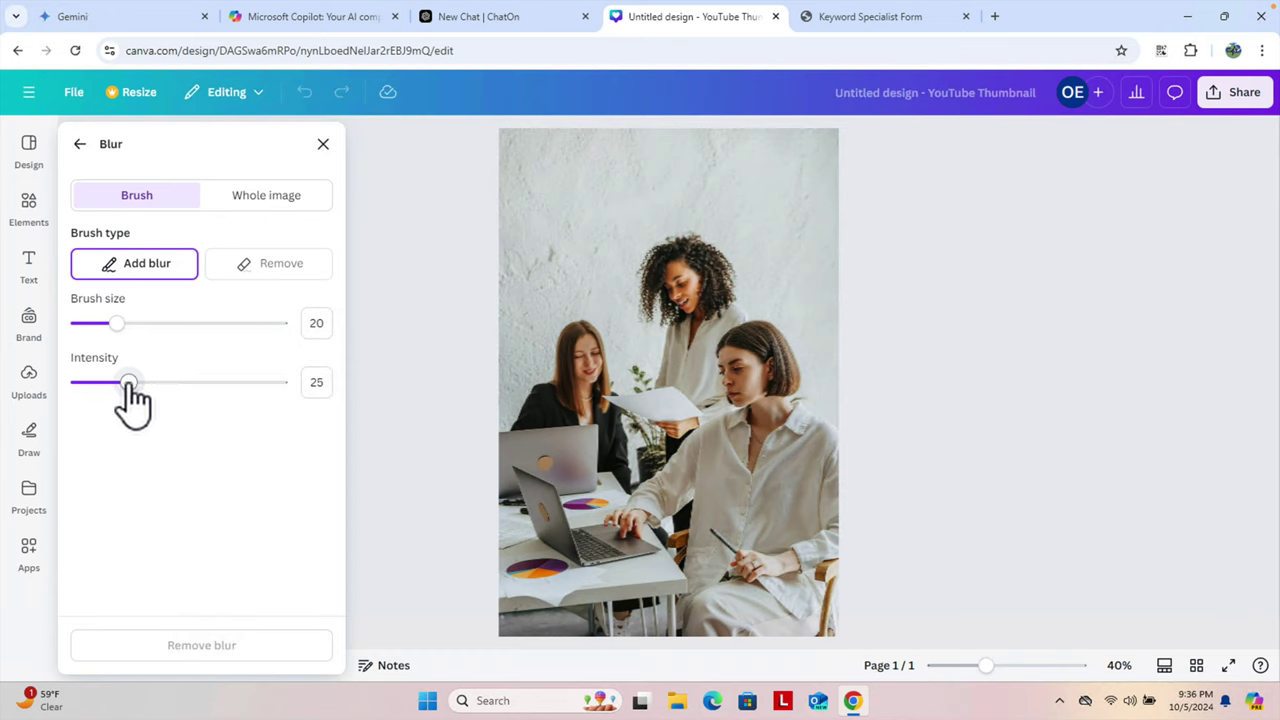
{"action": "left_click_drag", "start_coordinate": [126, 383], "coordinate": [105, 384]}
{"action": "left_click_drag", "start_coordinate": [117, 323], "coordinate": [137, 324]}
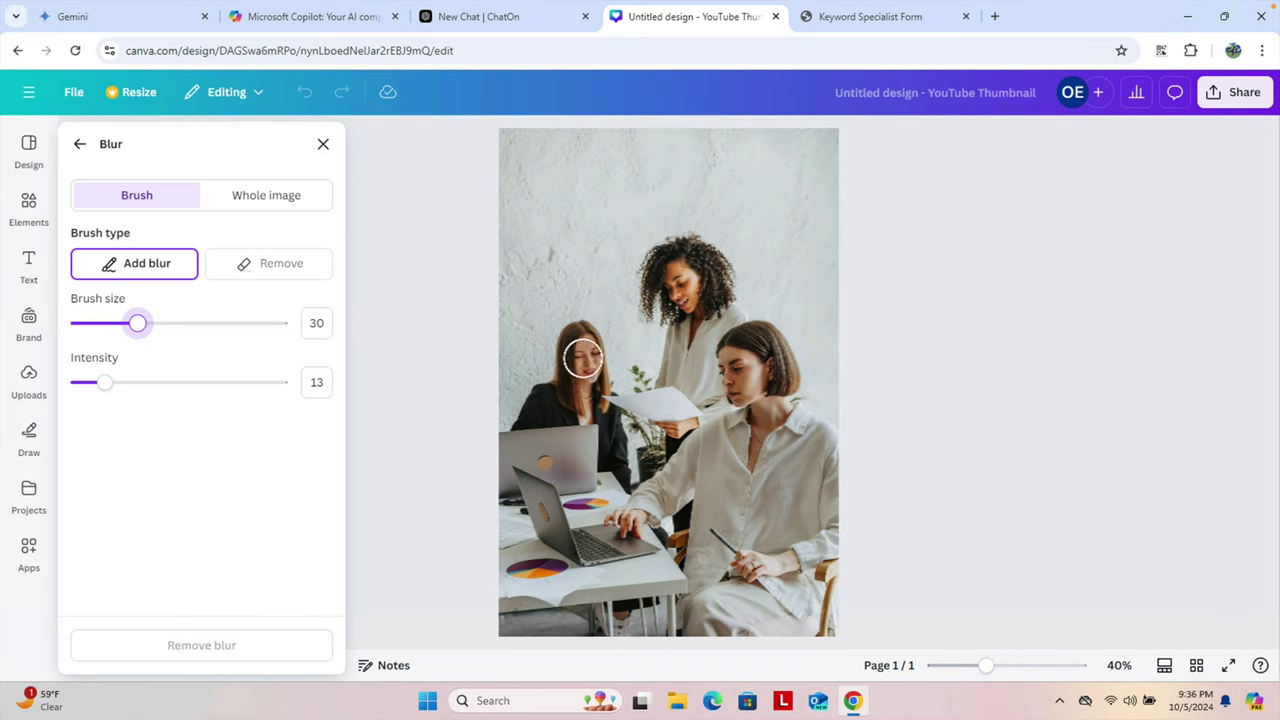
Step: Brush blur over the seated woman and the standing woman behind the front woman
{"action": "mouse_move", "coordinate": [581, 348]}
{"action": "left_mouse_down"}
{"action": "mouse_move", "coordinate": [565, 416]}
{"action": "mouse_move", "coordinate": [590, 357]}
{"action": "mouse_move", "coordinate": [579, 335]}
{"action": "mouse_move", "coordinate": [566, 377]}
{"action": "mouse_move", "coordinate": [621, 467]}
{"action": "mouse_move", "coordinate": [603, 410]}
{"action": "mouse_move", "coordinate": [663, 400]}
{"action": "mouse_move", "coordinate": [674, 380]}
{"action": "mouse_move", "coordinate": [694, 283]}
{"action": "mouse_move", "coordinate": [654, 286]}
{"action": "mouse_move", "coordinate": [686, 249]}
{"action": "mouse_move", "coordinate": [721, 265]}
{"action": "mouse_move", "coordinate": [720, 280]}
{"action": "mouse_move", "coordinate": [694, 334]}
{"action": "mouse_move", "coordinate": [691, 403]}
{"action": "mouse_move", "coordinate": [665, 424]}
{"action": "mouse_move", "coordinate": [709, 394]}
{"action": "mouse_move", "coordinate": [689, 331]}
{"action": "mouse_move", "coordinate": [723, 300]}
{"action": "mouse_move", "coordinate": [697, 346]}
{"action": "mouse_move", "coordinate": [723, 303]}
{"action": "mouse_move", "coordinate": [663, 260]}
{"action": "mouse_move", "coordinate": [651, 263]}
{"action": "mouse_move", "coordinate": [651, 306]}
{"action": "mouse_move", "coordinate": [674, 243]}
{"action": "mouse_move", "coordinate": [699, 316]}
{"action": "left_mouse_up"}
{"action": "left_click_drag", "start_coordinate": [573, 455], "coordinate": [550, 465]}
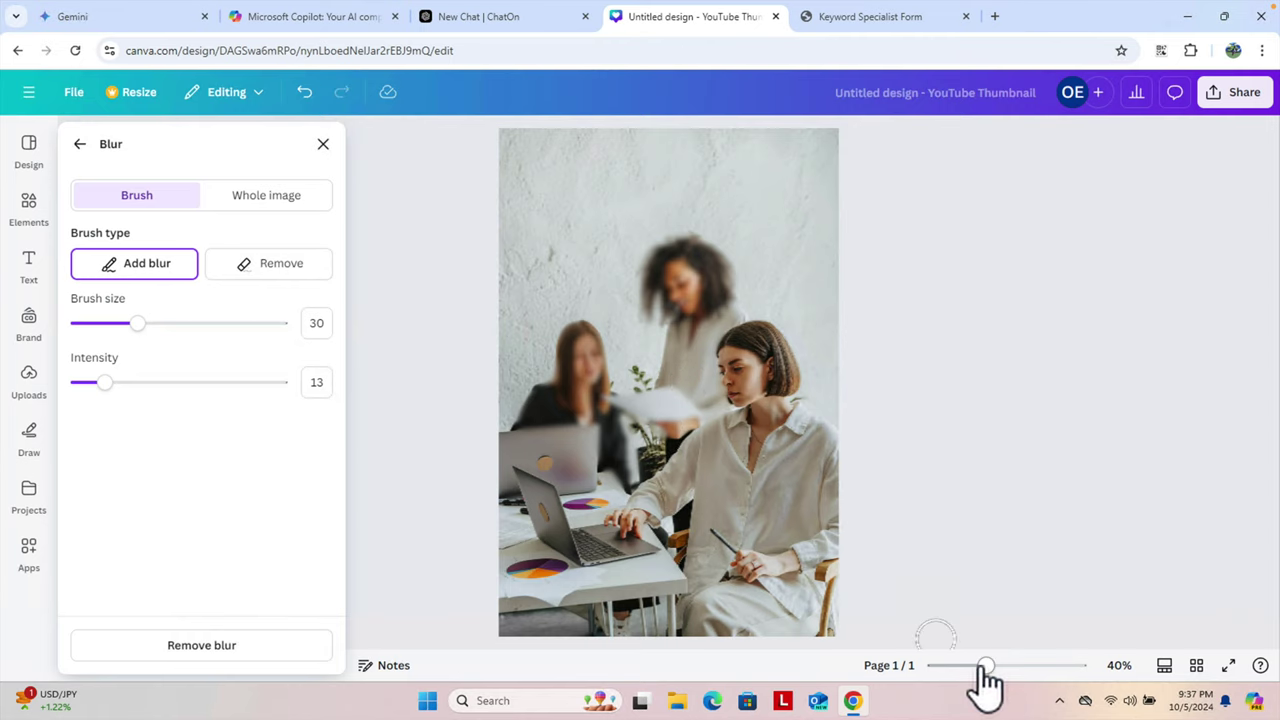
Step: Zoom the photo to 113% and shrink the blur brush to size 3
{"action": "left_click_drag", "start_coordinate": [985, 666], "coordinate": [1024, 665]}
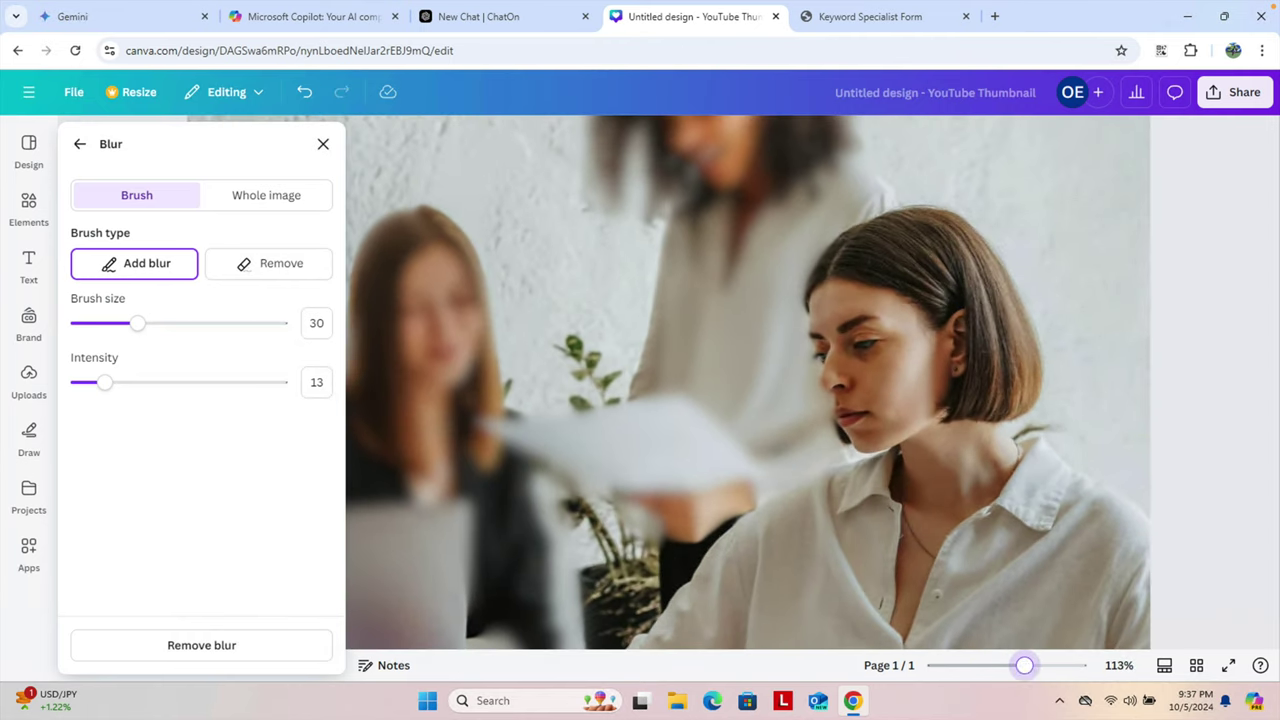
{"action": "scroll", "coordinate": [708, 491], "scroll_direction": "down", "scroll_amount": 3}
{"action": "scroll", "coordinate": [708, 491], "scroll_direction": "down", "scroll_amount": 3}
{"action": "scroll", "coordinate": [708, 491], "scroll_direction": "up", "scroll_amount": 3}
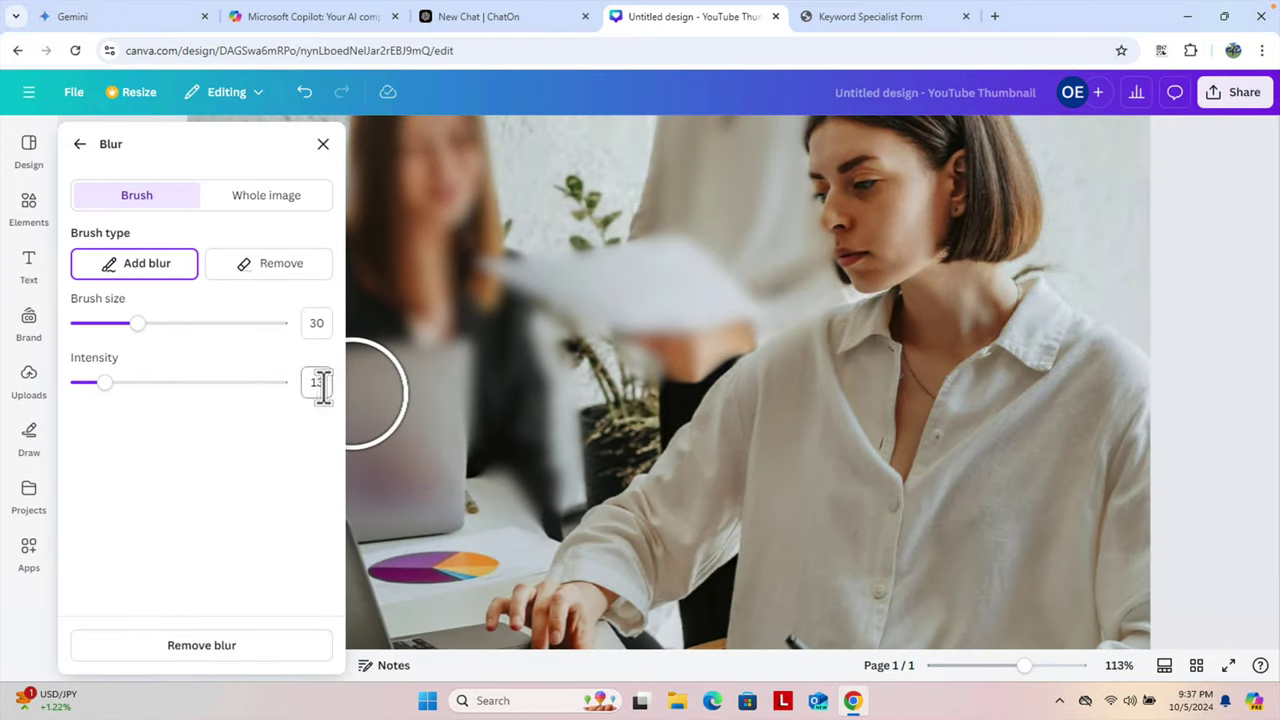
{"action": "left_click_drag", "start_coordinate": [132, 323], "coordinate": [100, 323]}
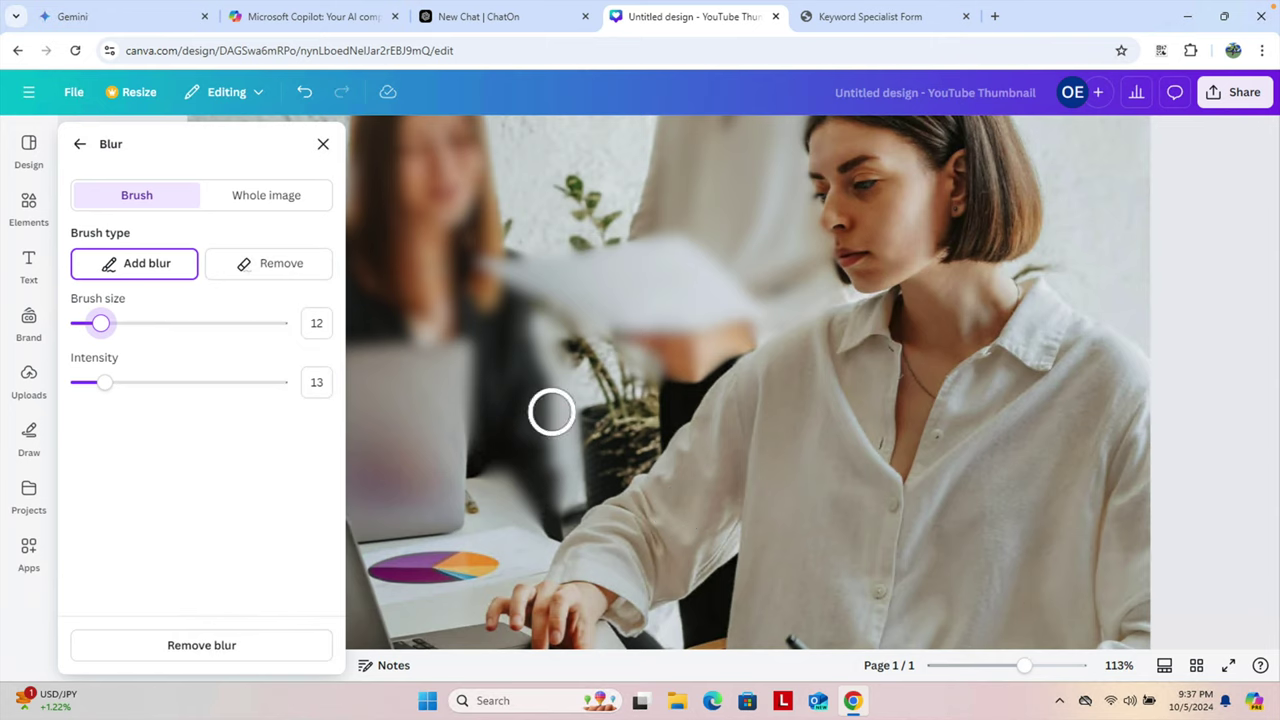
{"action": "left_click_drag", "start_coordinate": [105, 332], "coordinate": [82, 335]}
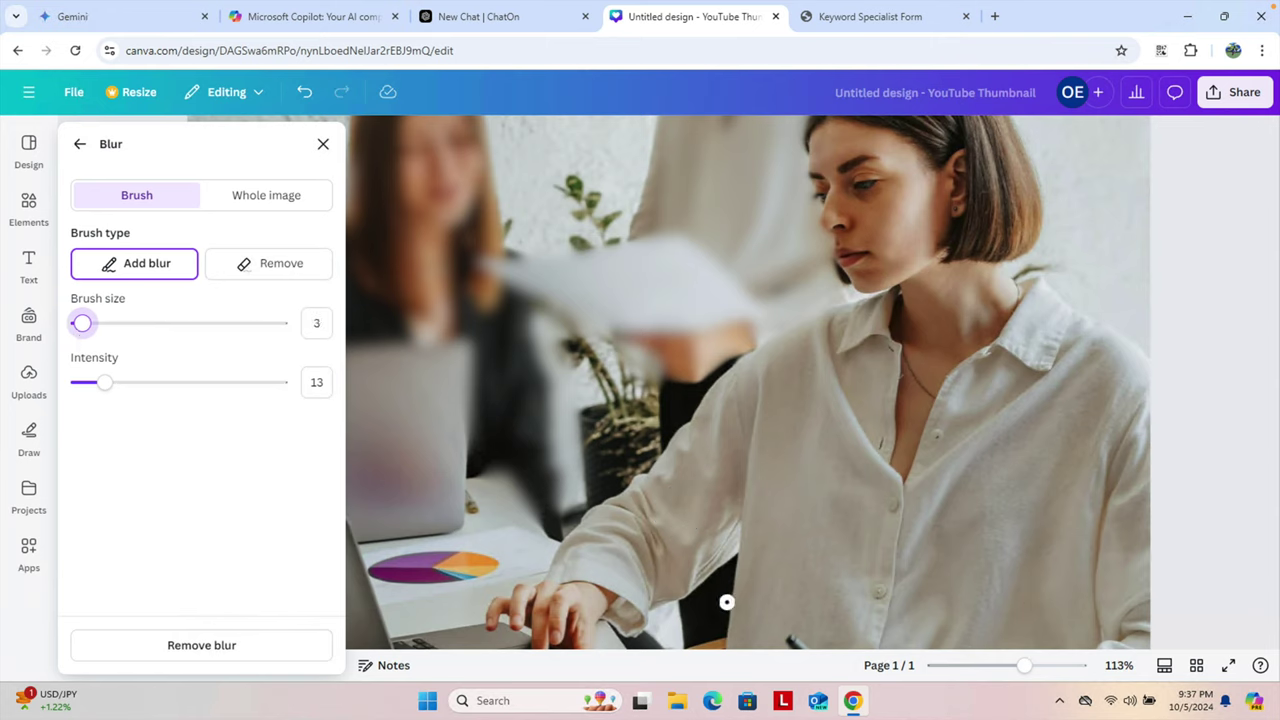
Step: Blur the leftover background strips beside the front woman's arm and shoulder
{"action": "left_click_drag", "start_coordinate": [682, 610], "coordinate": [685, 622]}
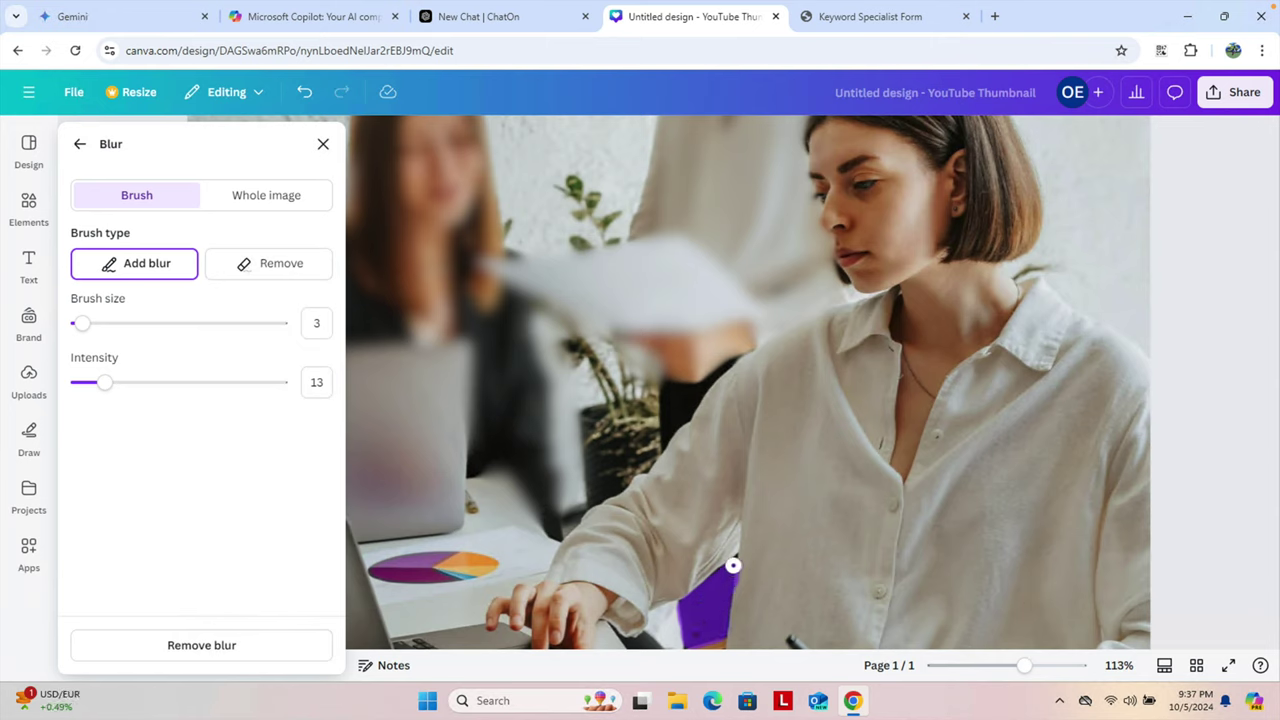
{"action": "left_click_drag", "start_coordinate": [733, 567], "coordinate": [732, 568]}
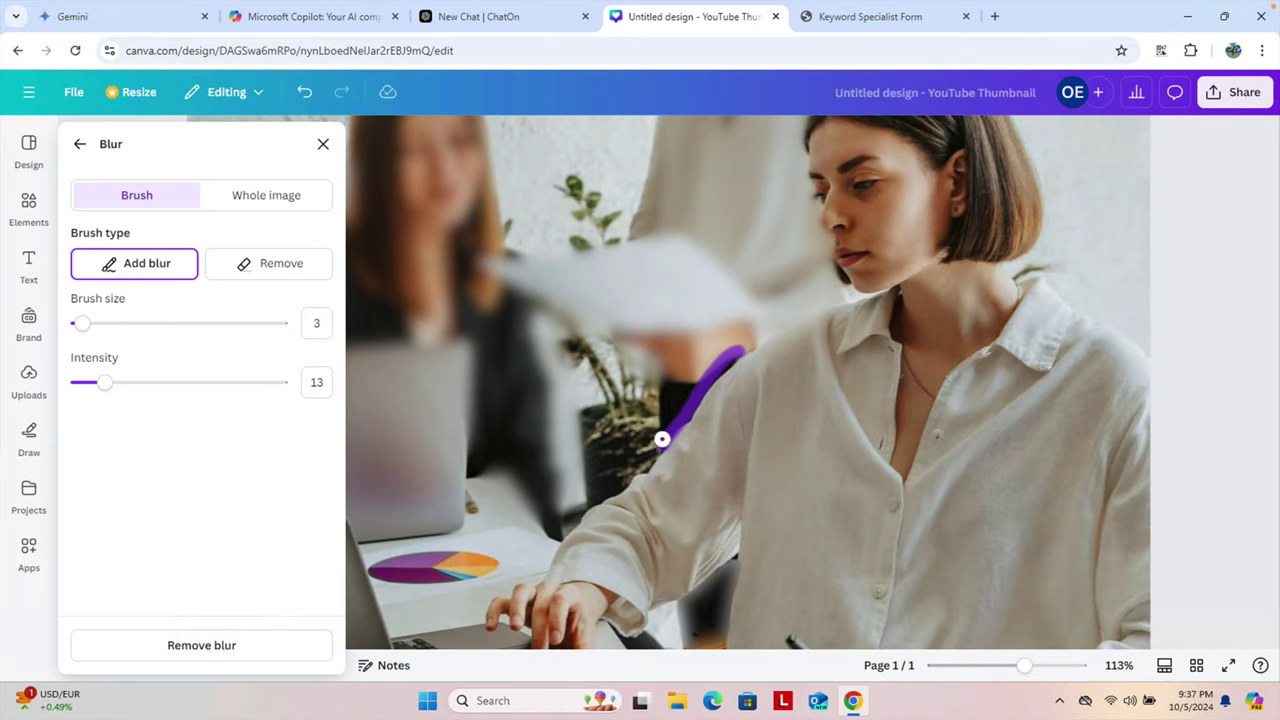
{"action": "left_click_drag", "start_coordinate": [698, 380], "coordinate": [660, 421]}
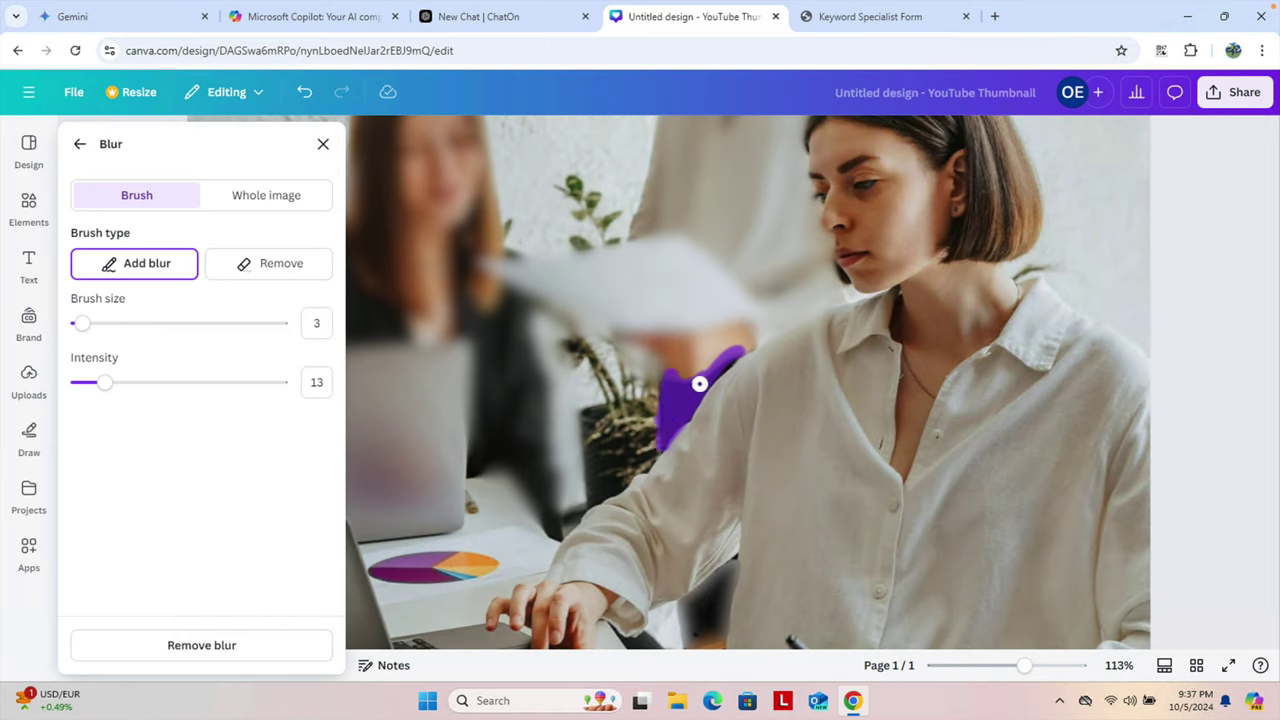
{"action": "left_click_drag", "start_coordinate": [732, 360], "coordinate": [736, 355]}
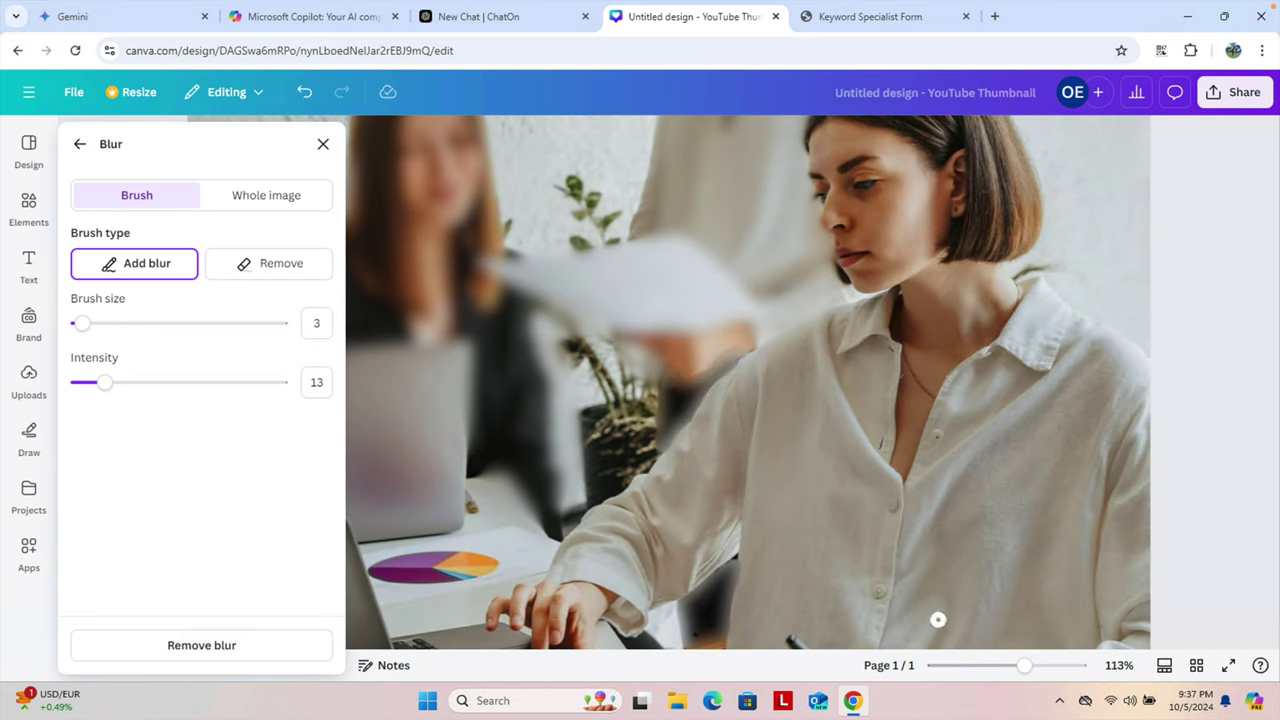
{"action": "left_click_drag", "start_coordinate": [1024, 665], "coordinate": [994, 665]}
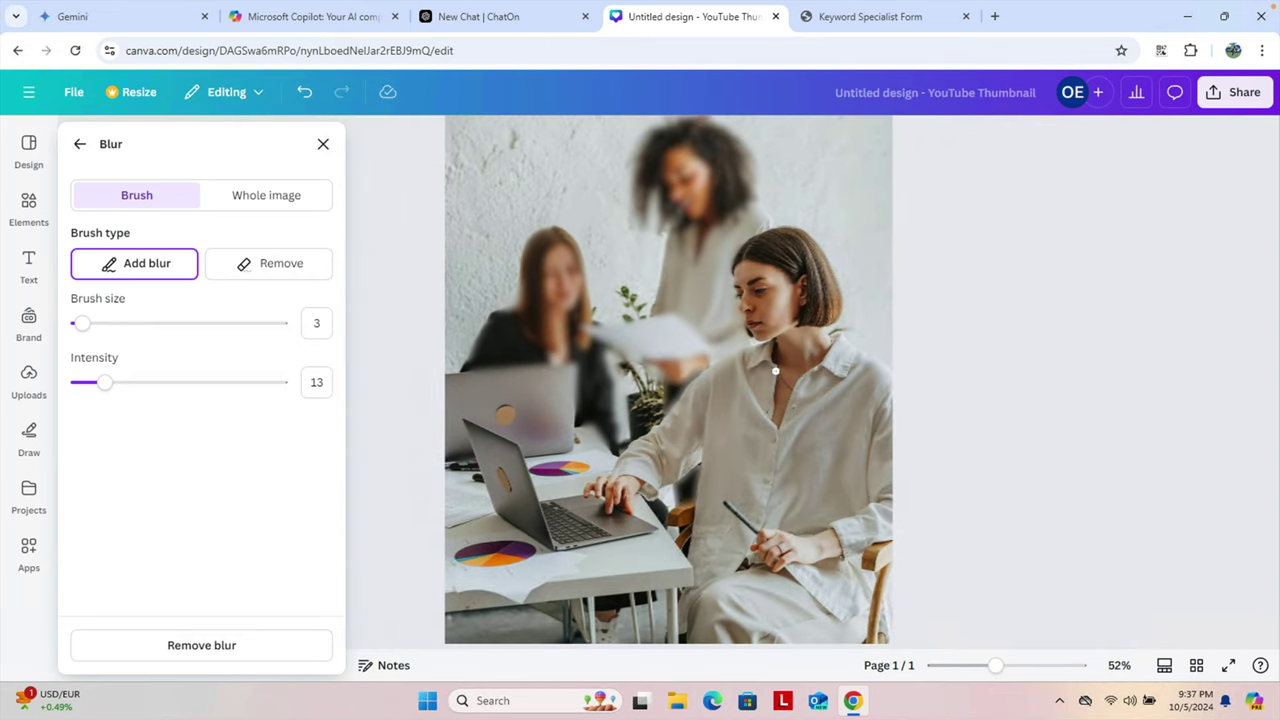